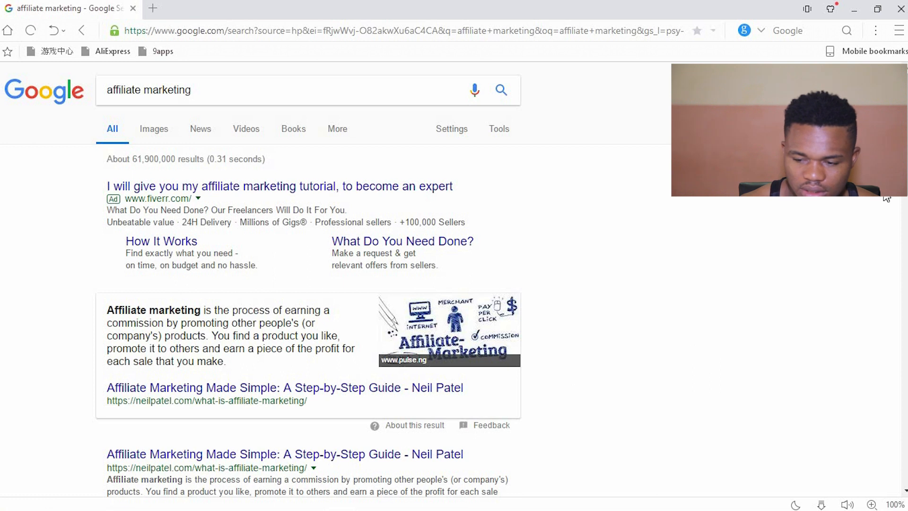
Replace the Google query with 'amazon', search, and open the Amazon.com result
scroll(889, 198, down, 2)
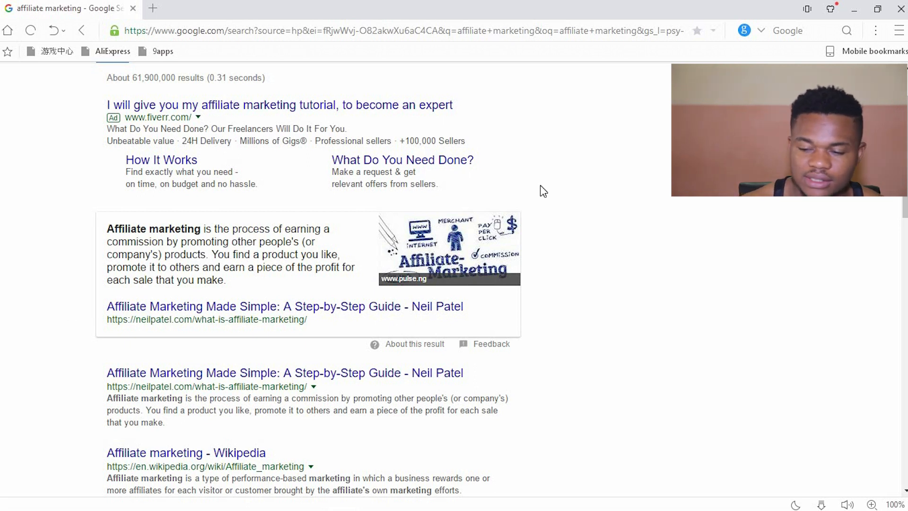
scroll(906, 194, up, 2)
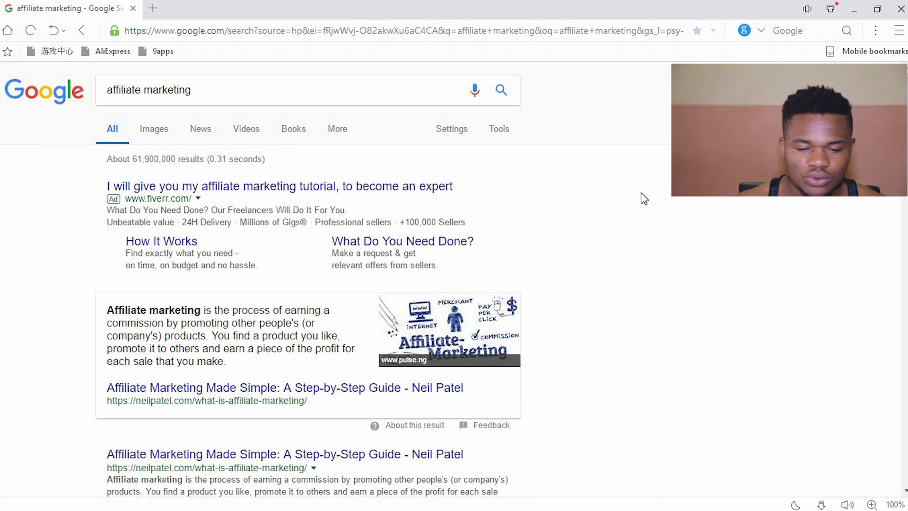
click(243, 89)
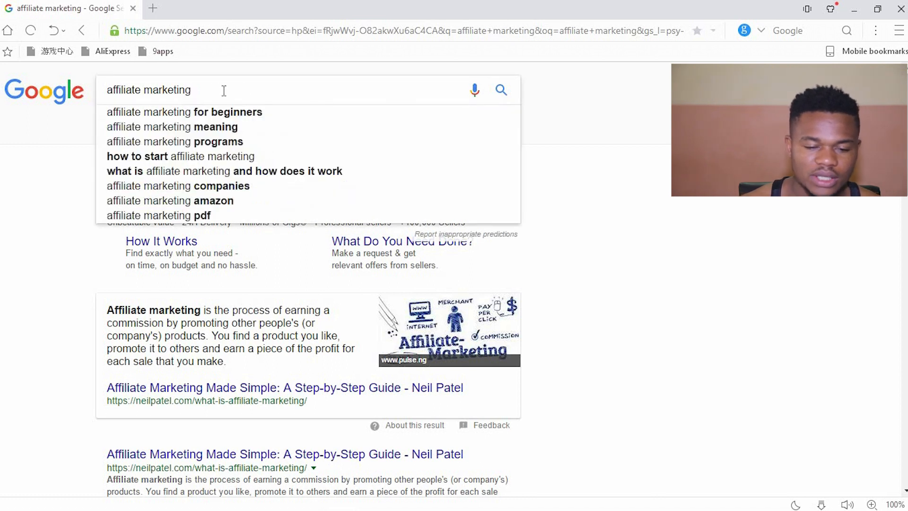
drag(224, 90, 104, 91)
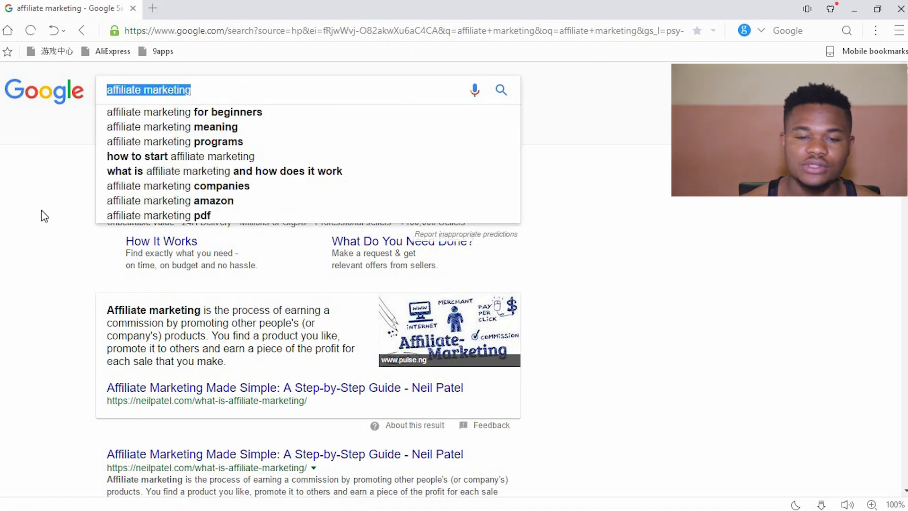
text(amazon )
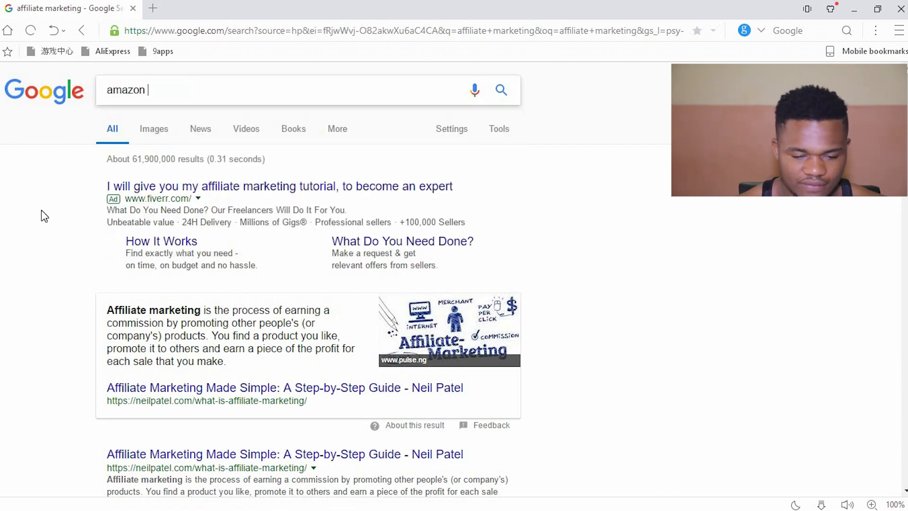
text(affi)
key(BackSpace)
key(BackSpace)
key(BackSpace)
key(BackSpace)
key(BackSpace)
key(BackSpace)
key(BackSpace)
key(BackSpace)
key(BackSpace)
key(BackSpace)
key(BackSpace)
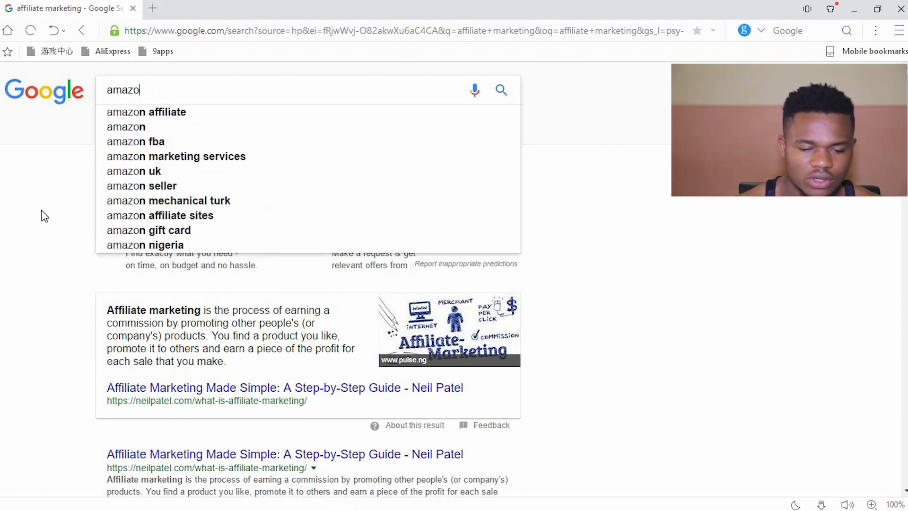
text(ama)
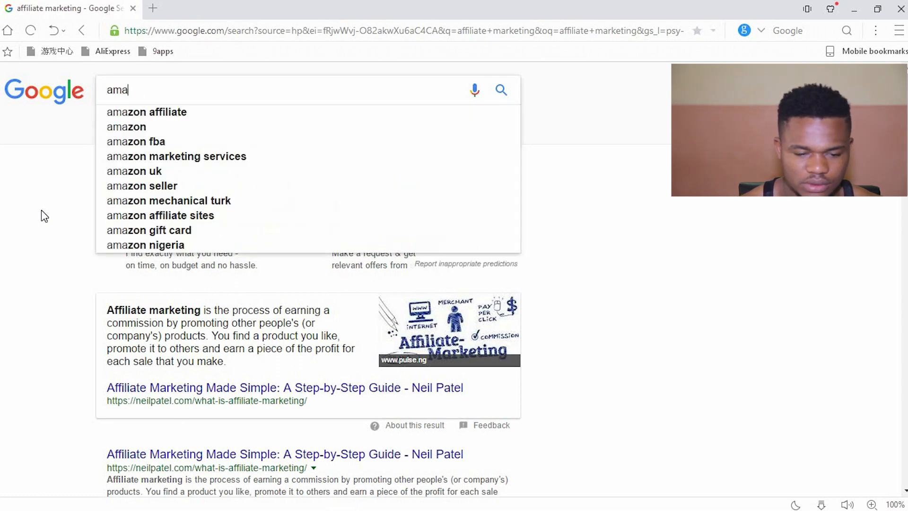
text(zon)
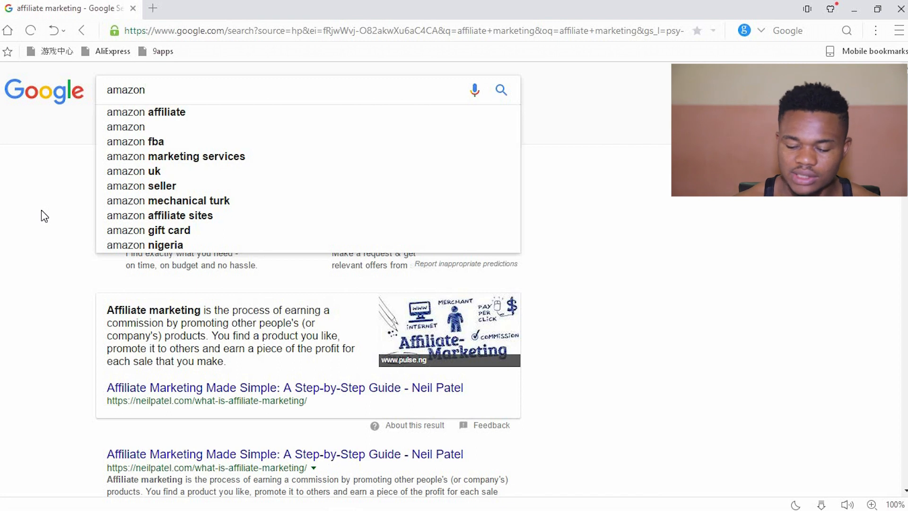
key(Return)
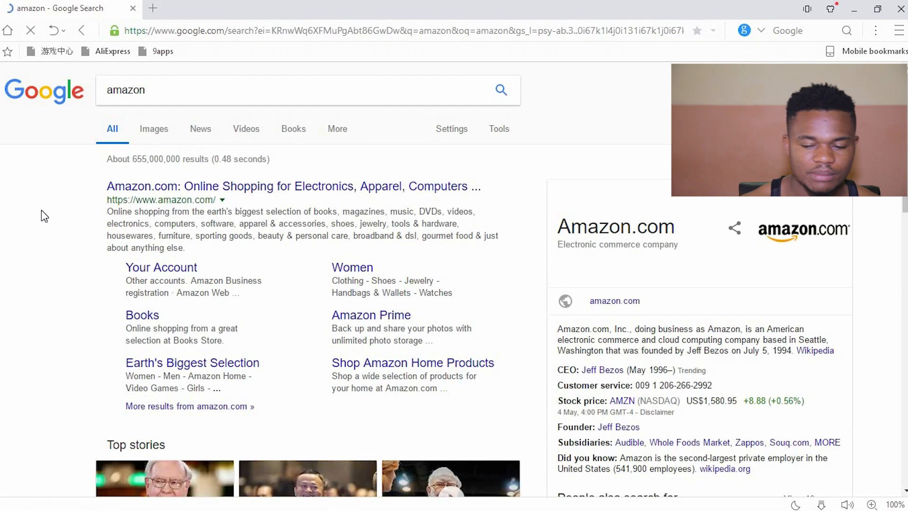
click(211, 187)
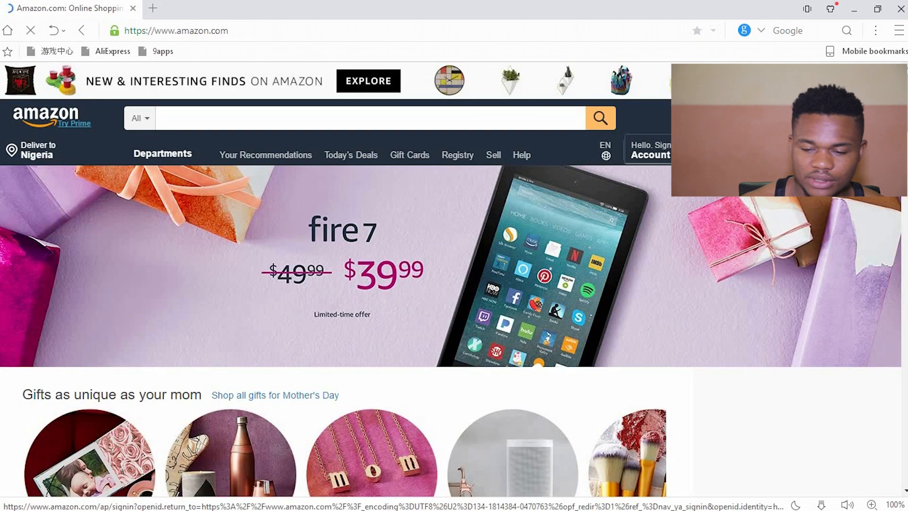
Scroll to Amazon.com's footer and follow the 'Become an Affiliate' link
scroll(336, 279, down, 10)
drag(904, 222, 895, 446)
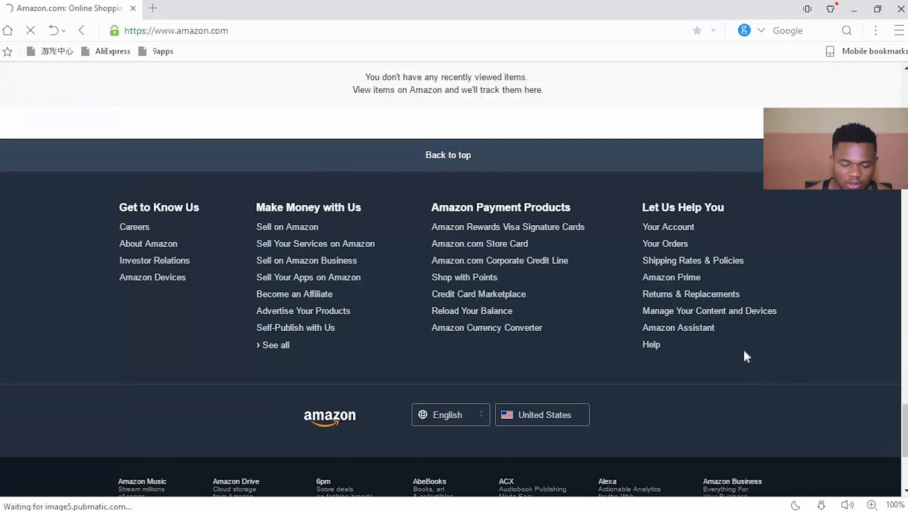
click(305, 296)
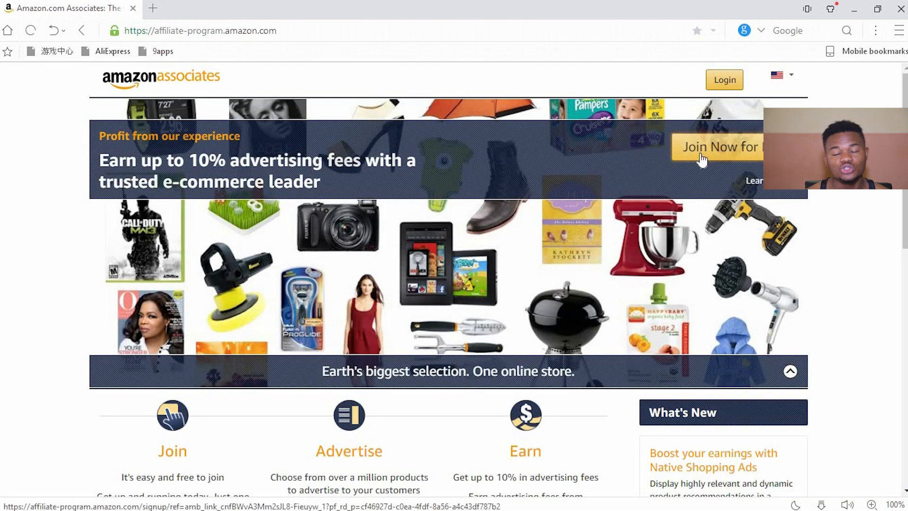
Choose 'Join Now for Free', then pick 'Create your Amazon account' on the Sign-in page
click(741, 161)
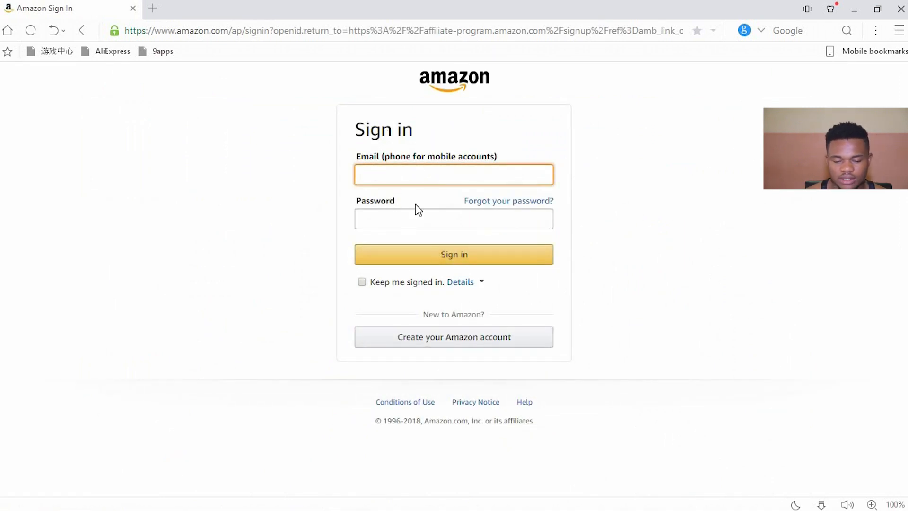
click(406, 338)
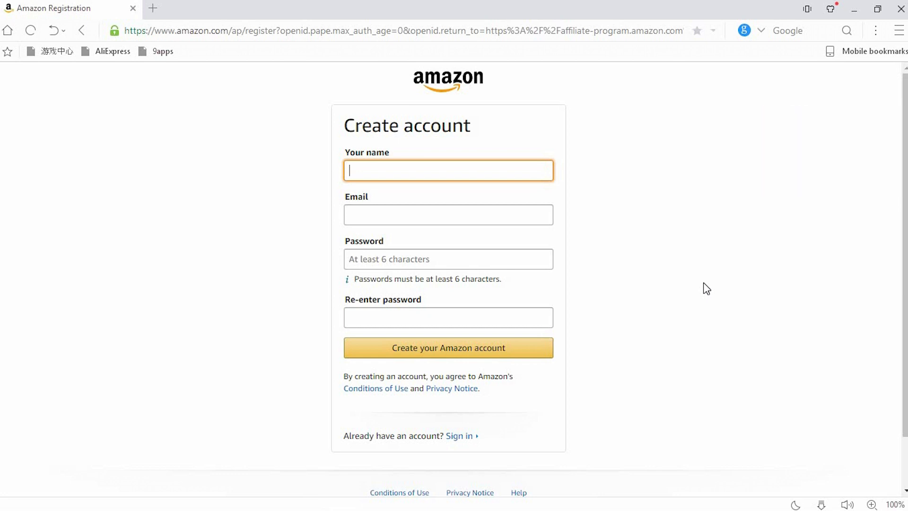
Create the Amazon account with the user's full name, e-mail address and password
text(ma)
key(BackSpace)
key(BackSpace)
key(BackSpace)
click(438, 209)
click(466, 263)
text(**************)
click(453, 318)
text(**************)
click(467, 351)
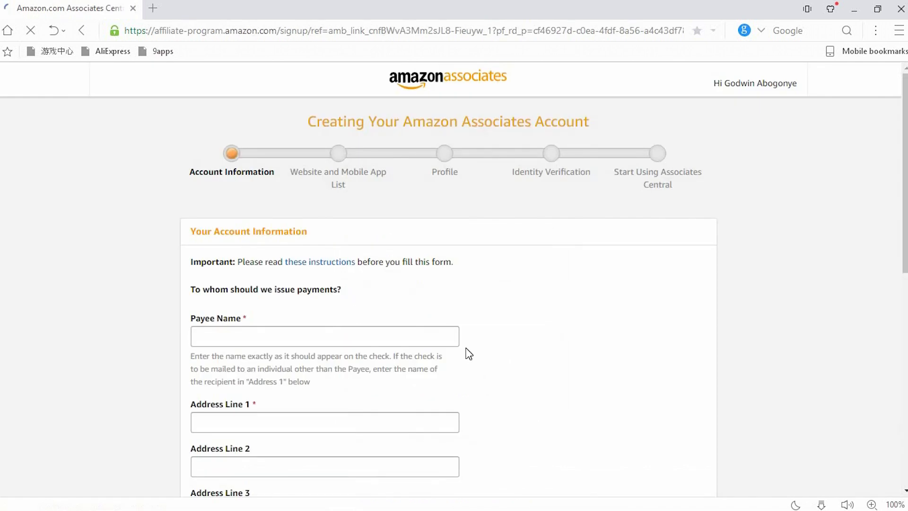
Fill in the payee's street address and city, and set the country to Nigeria
scroll(466, 353, down, 3)
click(395, 236)
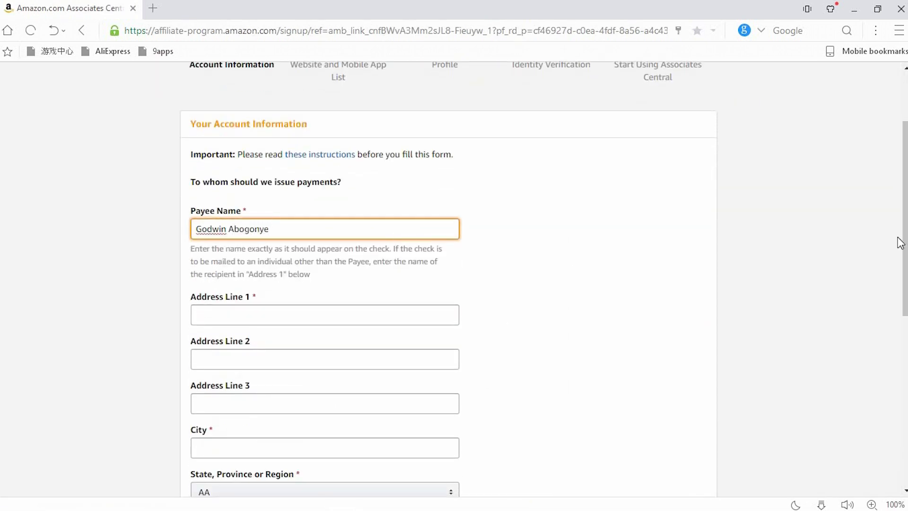
scroll(898, 241, down, 3)
click(406, 174)
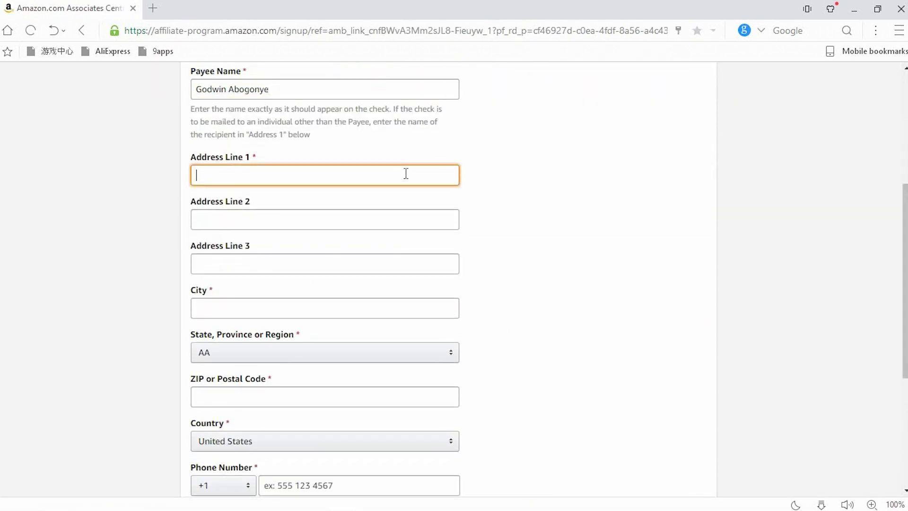
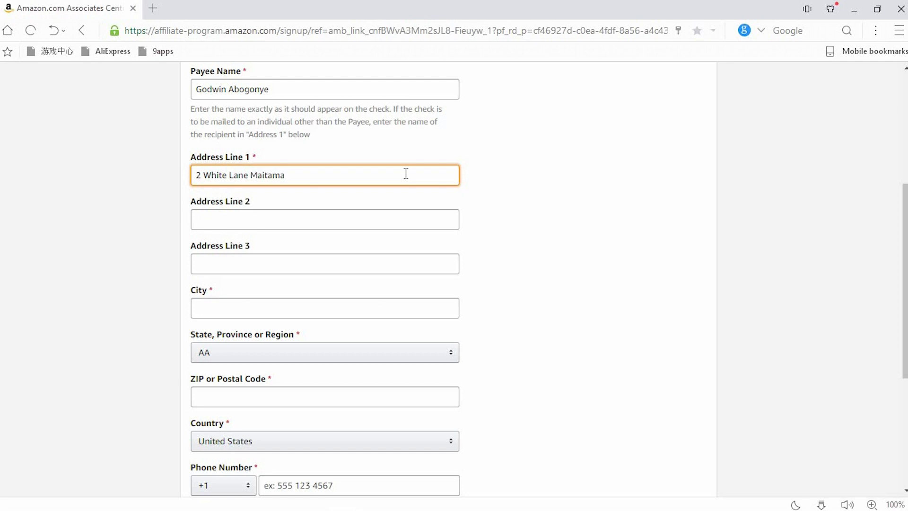
click(391, 305)
text(abuja)
click(397, 441)
key(n)
click(296, 446)
drag(905, 257, 905, 320)
Pick a phone country code and enter the user's phone number
click(235, 344)
drag(251, 117, 256, 180)
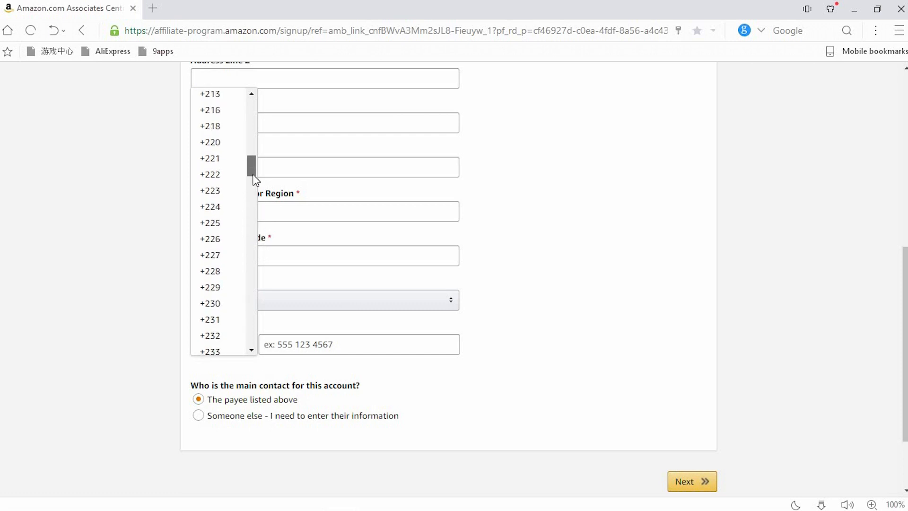
click(243, 192)
click(345, 347)
click(227, 344)
click(245, 238)
click(289, 344)
text(07067)
key(BackSpace)
key(BackSpace)
key(BackSpace)
key(BackSpace)
key(BackSpace)
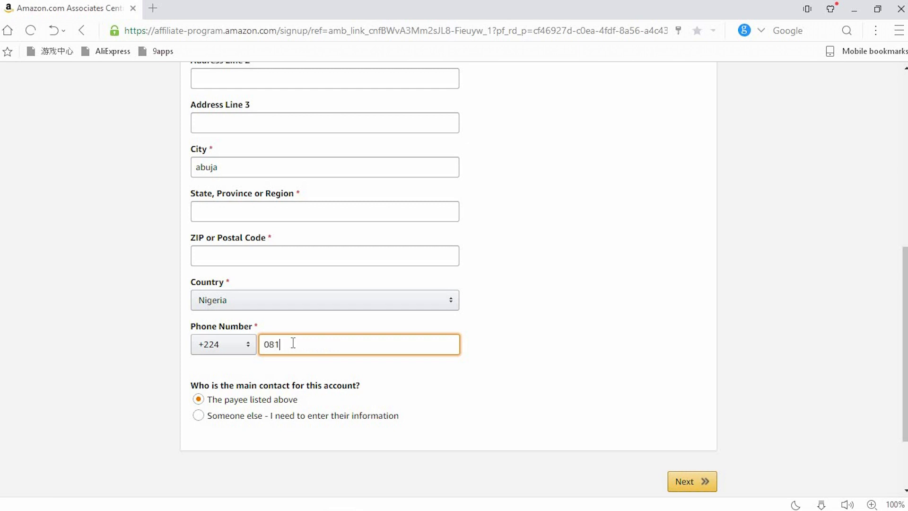
Add the missing postal code and state, then resubmit the account information
click(693, 492)
click(361, 164)
text(900108)
click(691, 398)
click(419, 112)
text(Abuja)
key(Return)
Drop the phone number's leading zero, set its country code to +234, and submit
click(270, 248)
key(BackSpace)
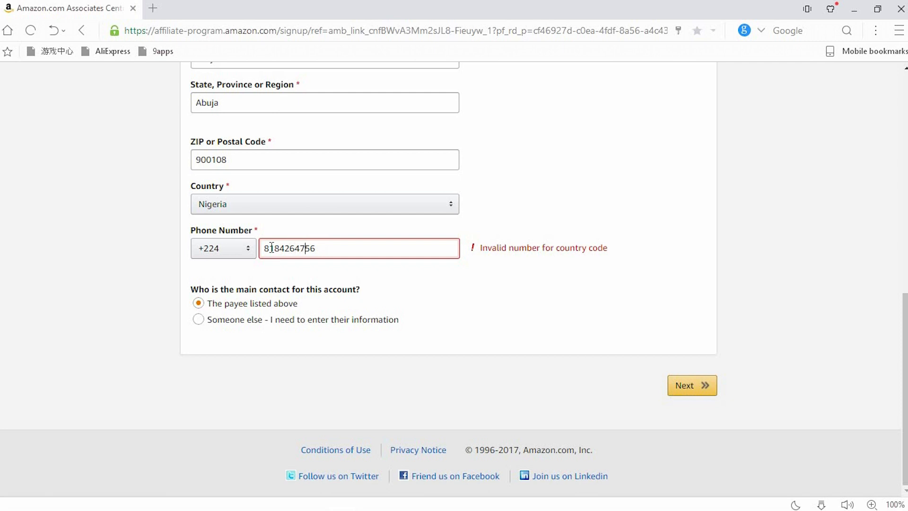
click(696, 388)
click(239, 249)
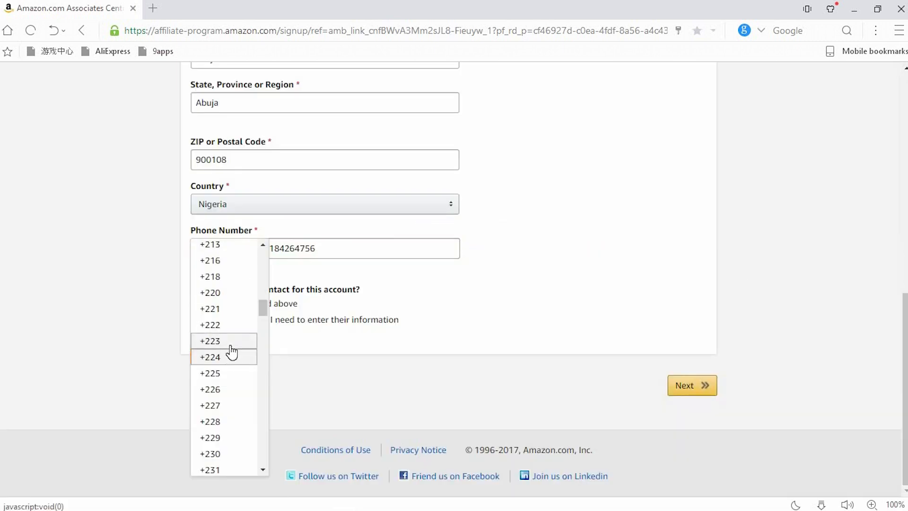
scroll(233, 344, down, 4)
click(210, 349)
click(684, 385)
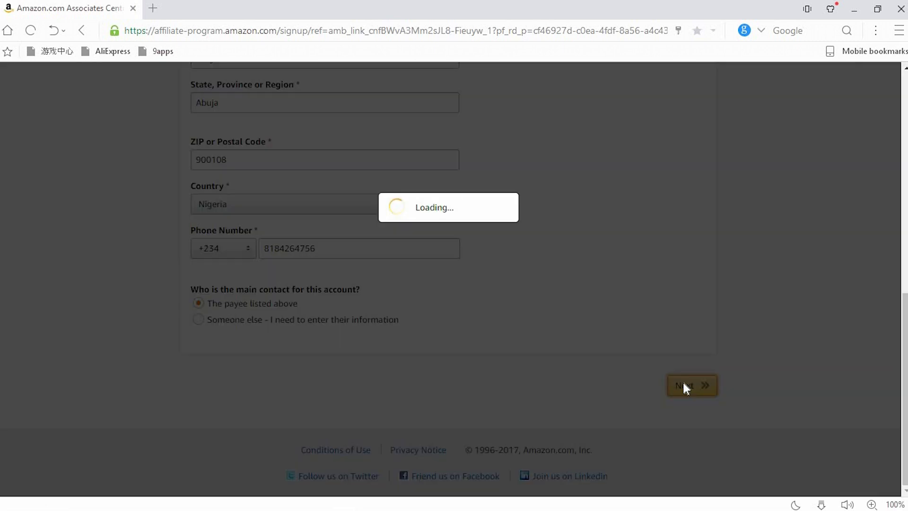
scroll(677, 373, down, 3)
click(316, 242)
text(ww)
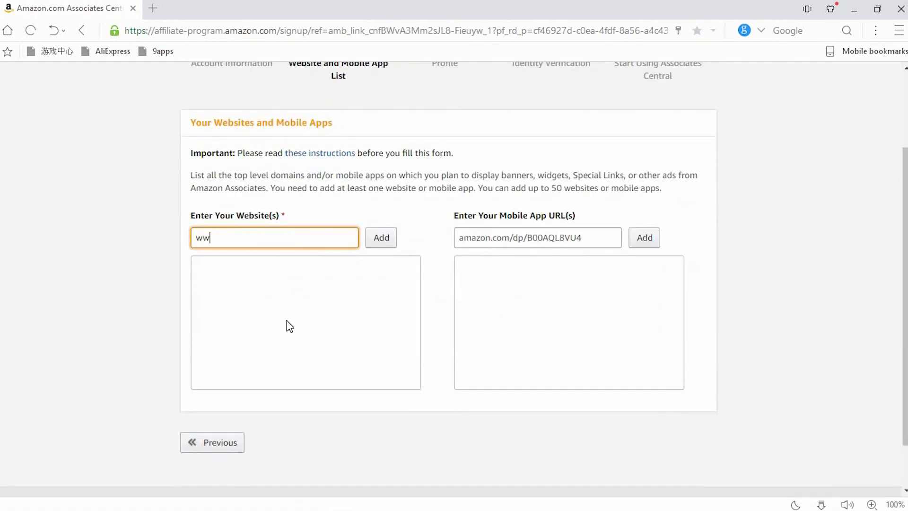
text(w.bigjunle.com)
click(380, 237)
click(208, 410)
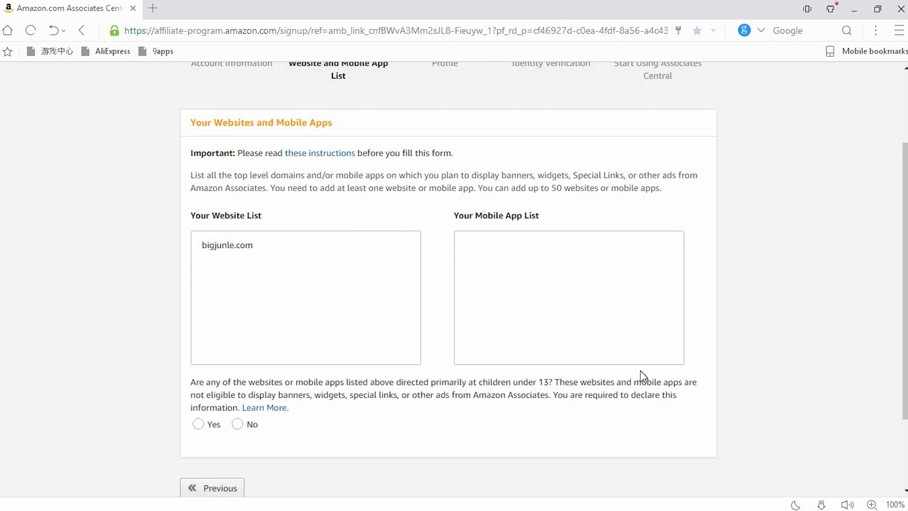
click(198, 450)
click(252, 453)
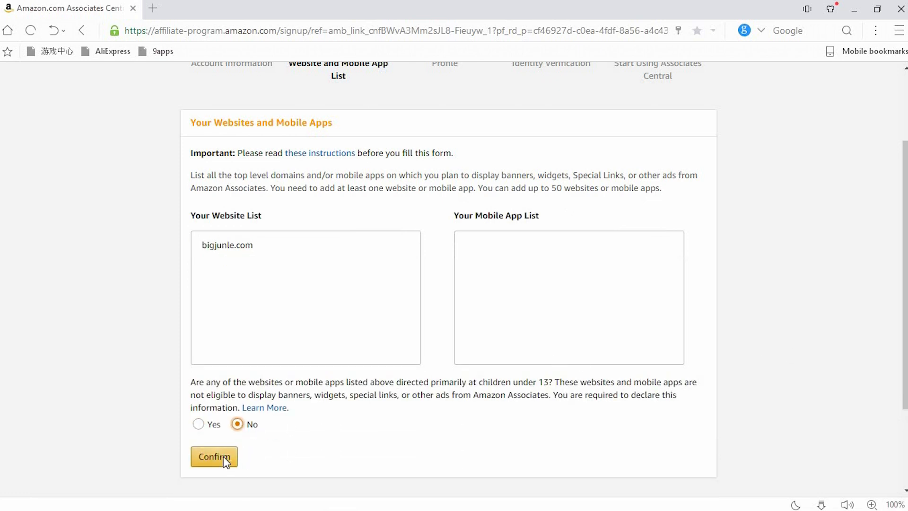
click(223, 456)
Enter the preferred store ID and the description 'This website is all about making quality jingles for comercial purposes'
drag(905, 192, 905, 225)
click(425, 209)
text(godwindollars)
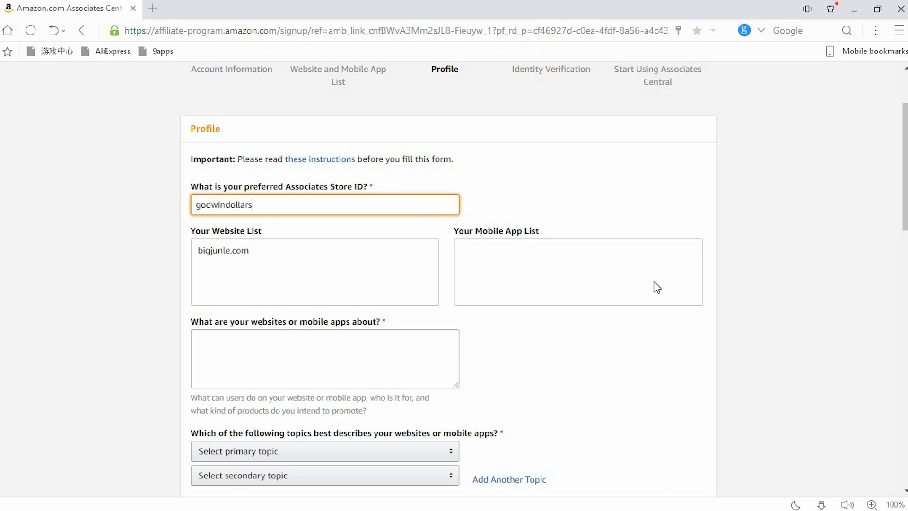
scroll(369, 265, down, 2)
click(369, 266)
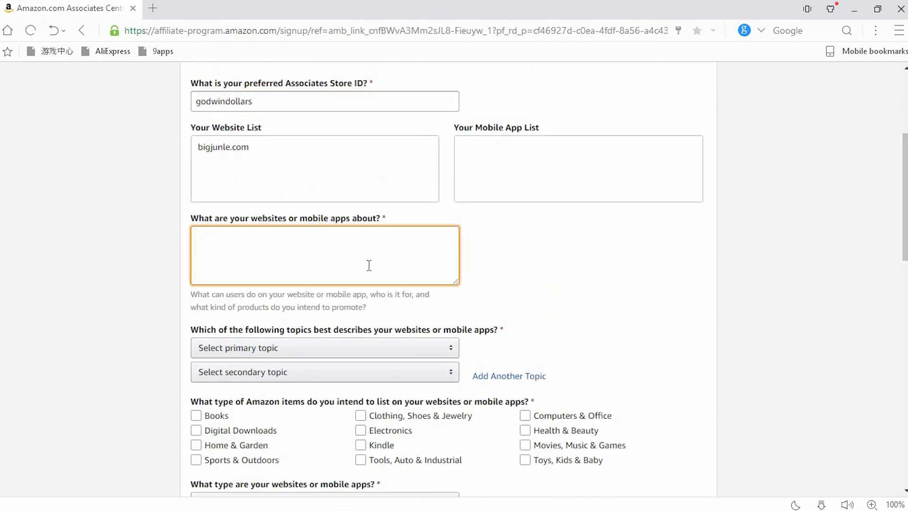
text(This website is all about making quality jingles for comercial purposes)
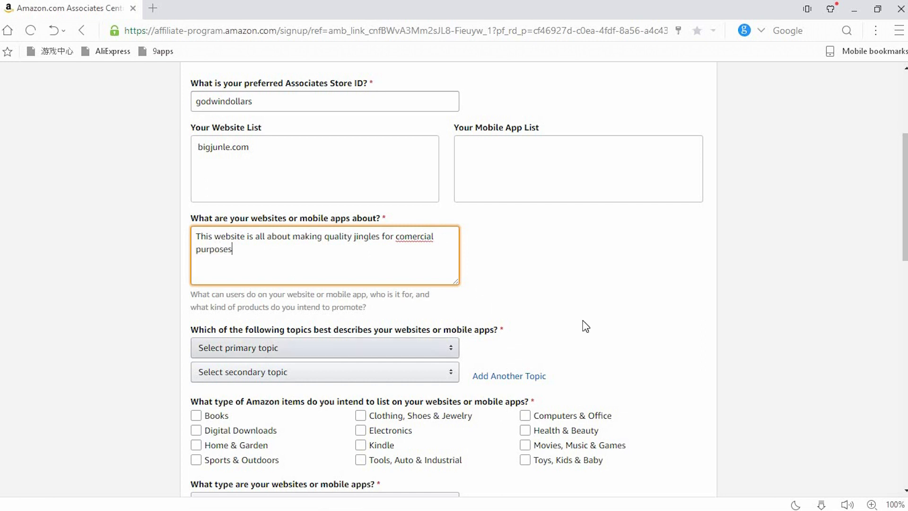
Set both topics to Music/Music Downloads/MP3 and tick eight item types, including Books, Electronics and Kindle
scroll(586, 326, down, 3)
click(416, 194)
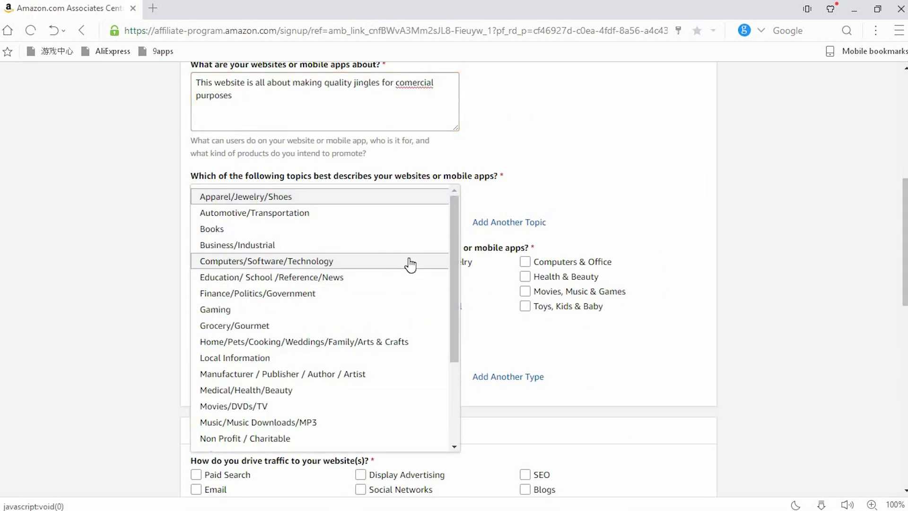
click(324, 422)
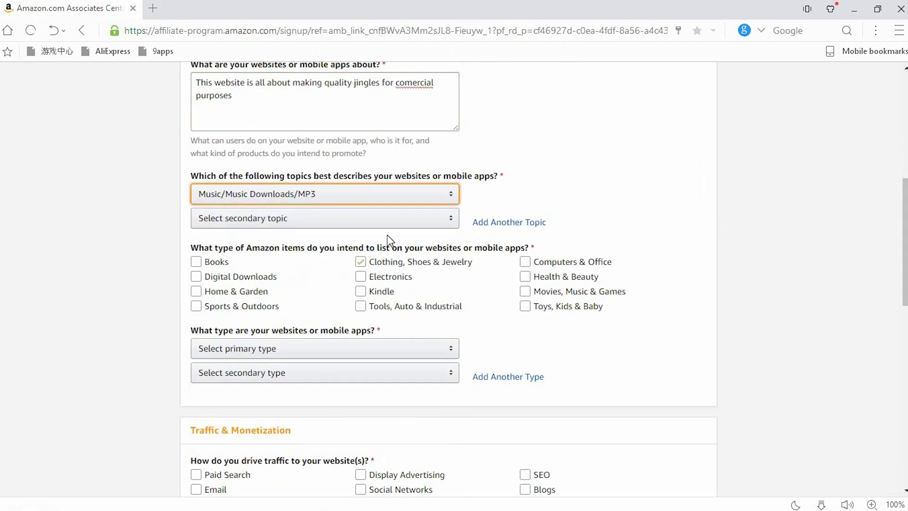
click(373, 218)
click(308, 449)
click(196, 262)
click(196, 276)
click(196, 291)
click(361, 261)
click(360, 276)
click(361, 291)
click(537, 278)
click(527, 305)
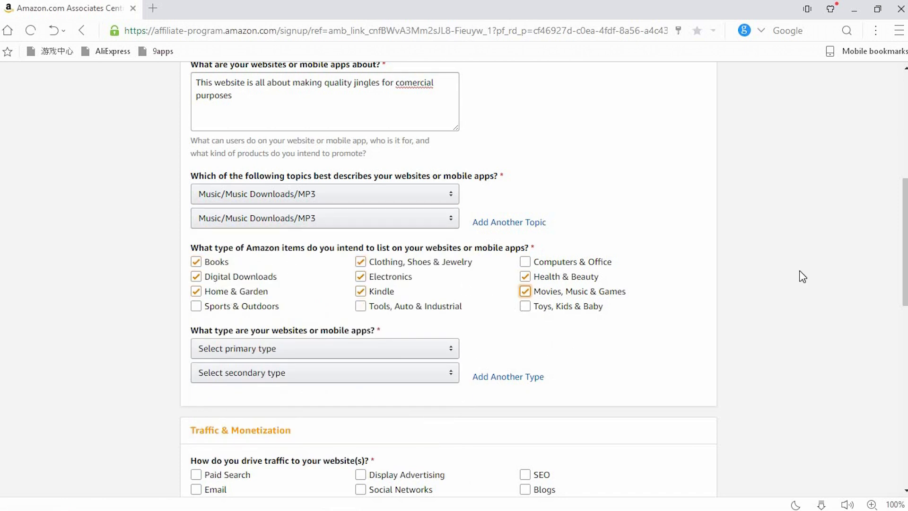
Make Blog both website types and tick Paid Search, Email, Social Networks and SEO as traffic sources
drag(905, 217, 905, 264)
click(429, 185)
click(383, 186)
click(365, 212)
click(366, 217)
click(231, 310)
click(216, 324)
click(398, 324)
click(541, 309)
Answer income (Amazon Associates only), Blog Editor links, 501–5,000 visitors, To monetize my site, and Blog Post
drag(900, 281, 900, 342)
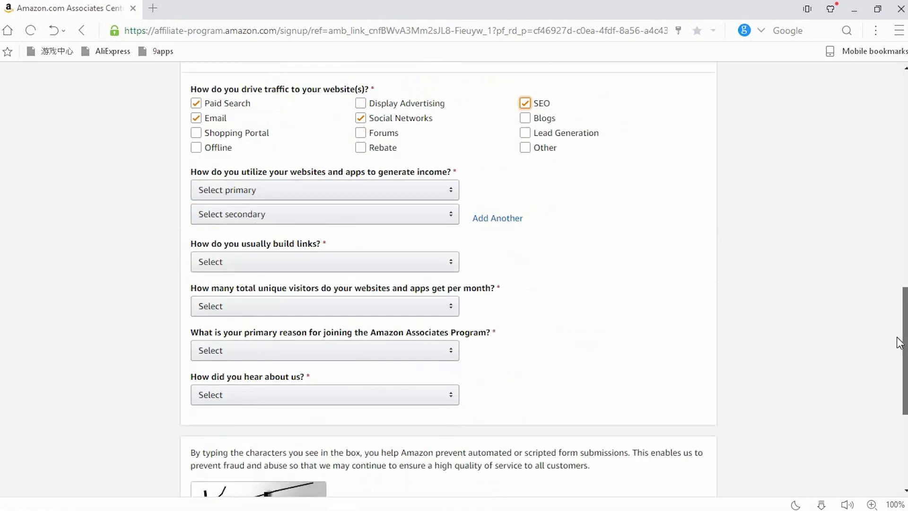
click(436, 183)
click(310, 312)
click(367, 205)
click(359, 333)
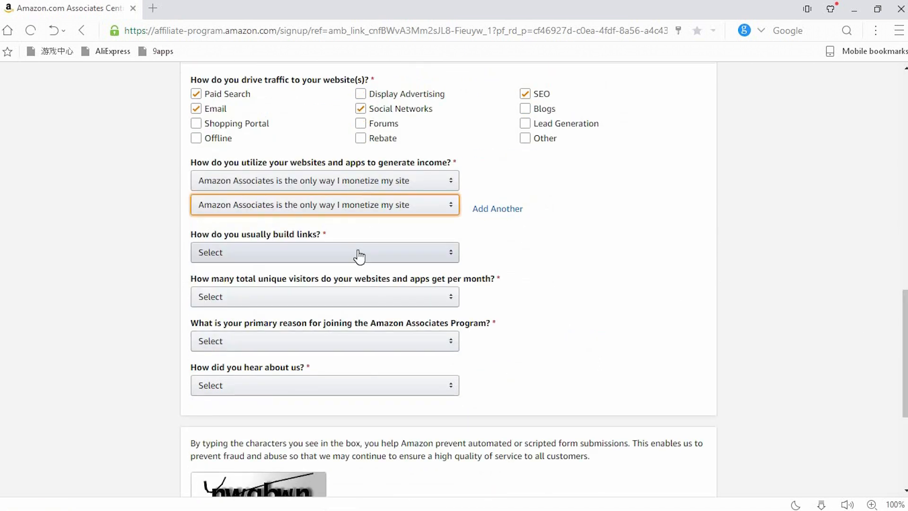
click(360, 255)
click(338, 258)
click(348, 297)
click(349, 314)
click(360, 341)
click(373, 357)
click(383, 387)
click(331, 407)
Enter the security check characters and submit the profile
scroll(527, 367, down, 5)
click(269, 325)
text(nwgbwn)
click(708, 387)
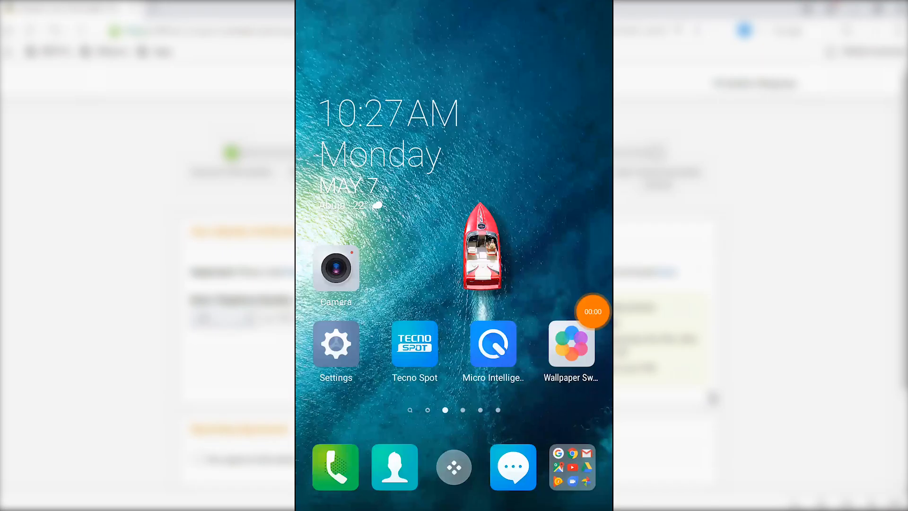
Launch the Play Store from the phone's first app page and search for 'text plus'
click(454, 467)
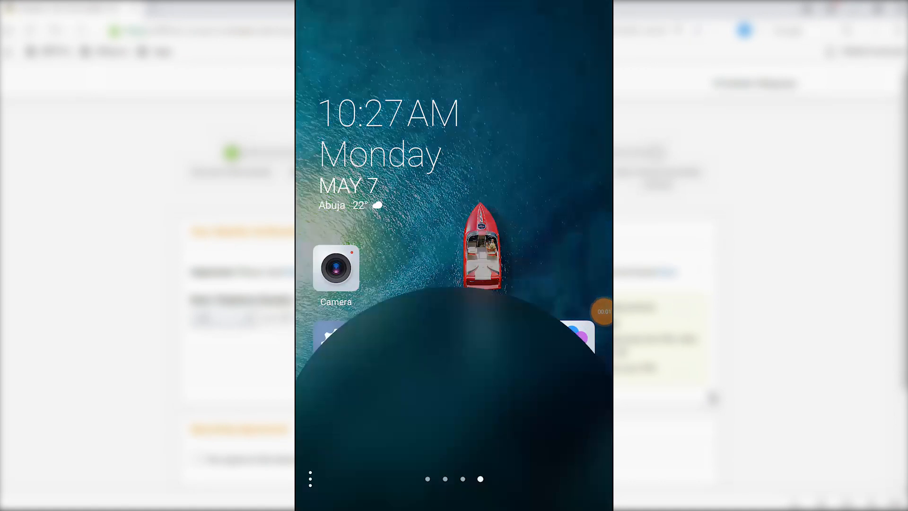
drag(369, 293, 529, 293)
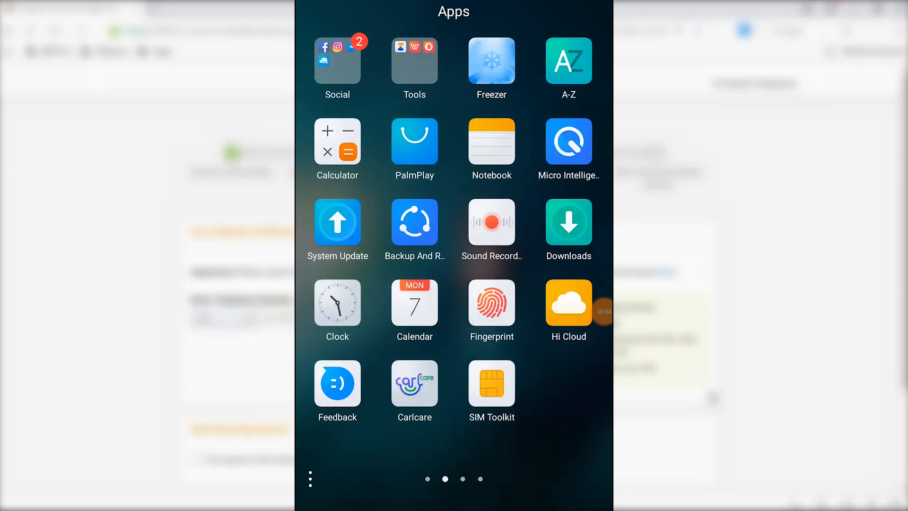
drag(359, 293, 520, 293)
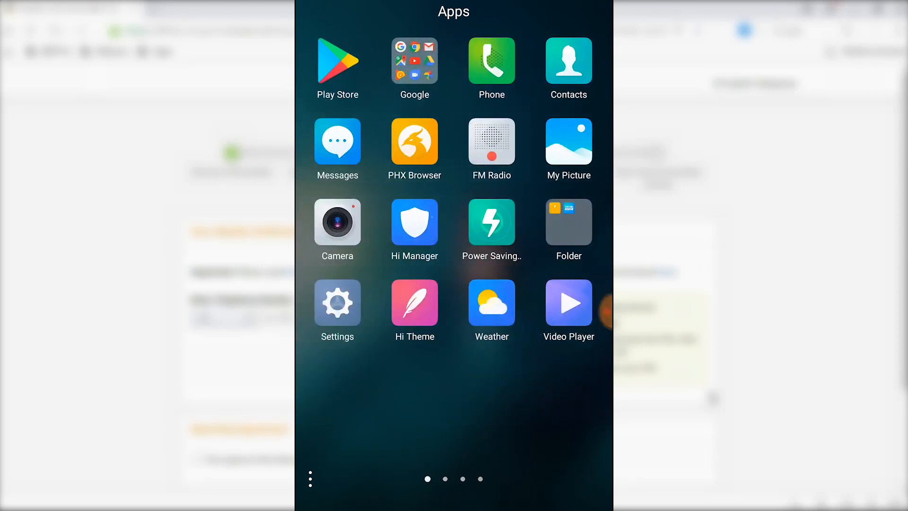
click(338, 60)
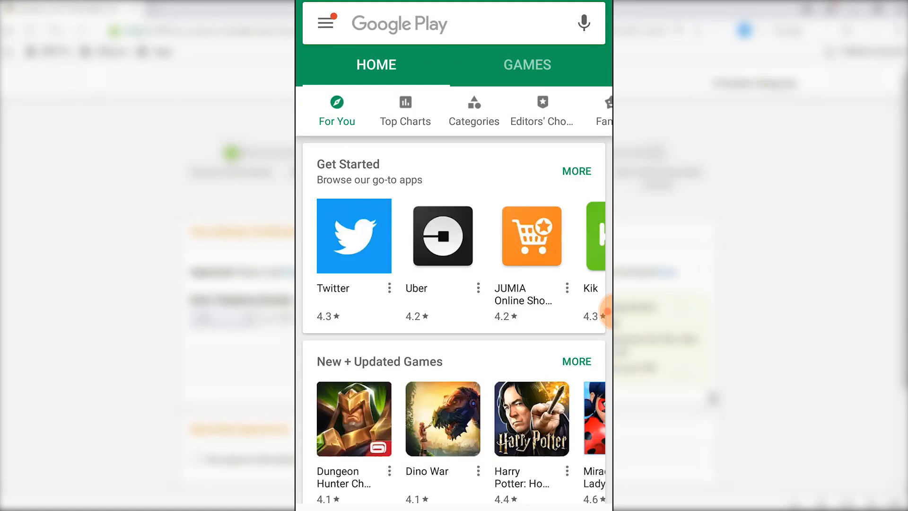
click(400, 24)
text(t)
text(ext)
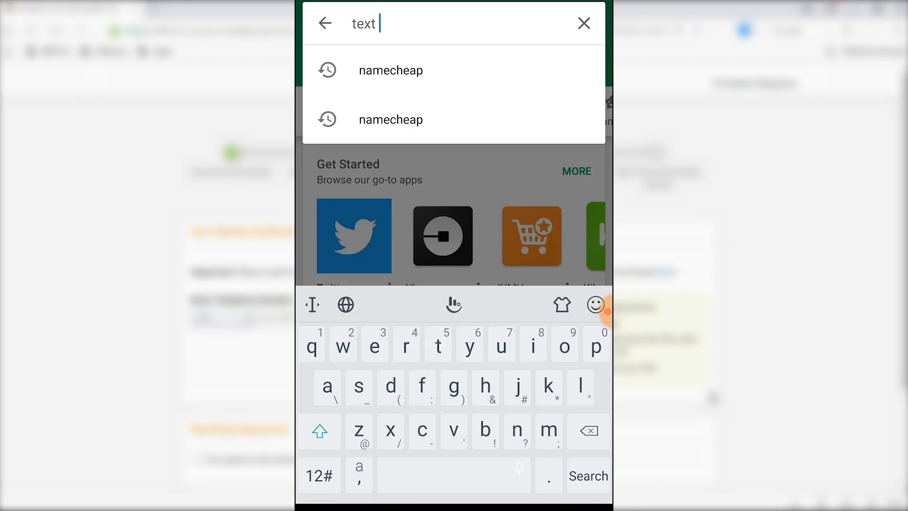
text( plus)
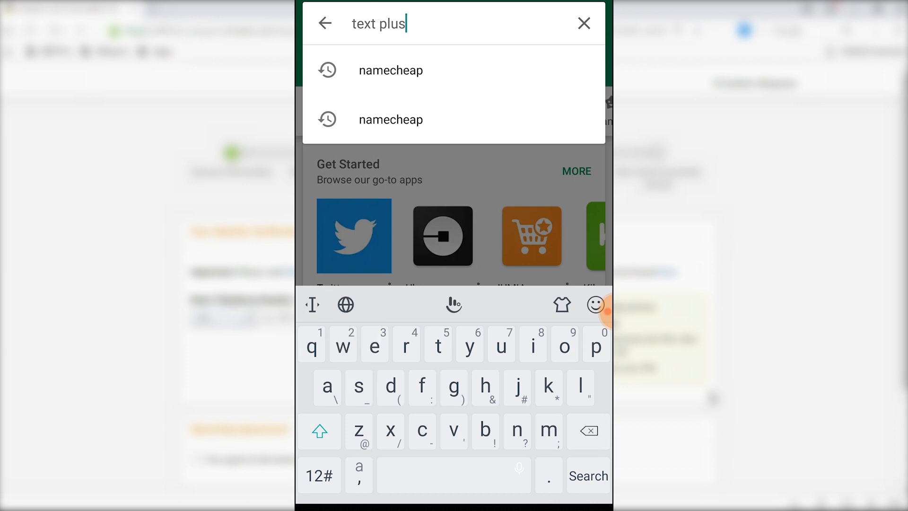
key(Return)
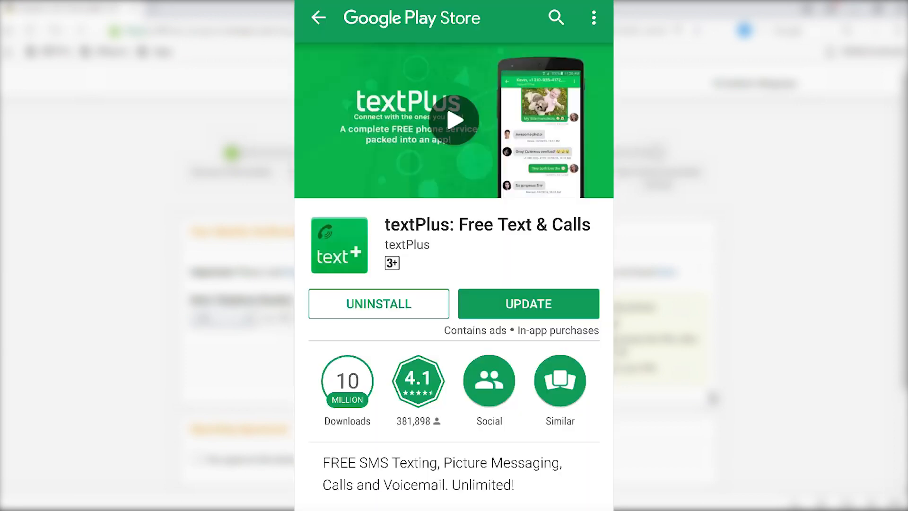